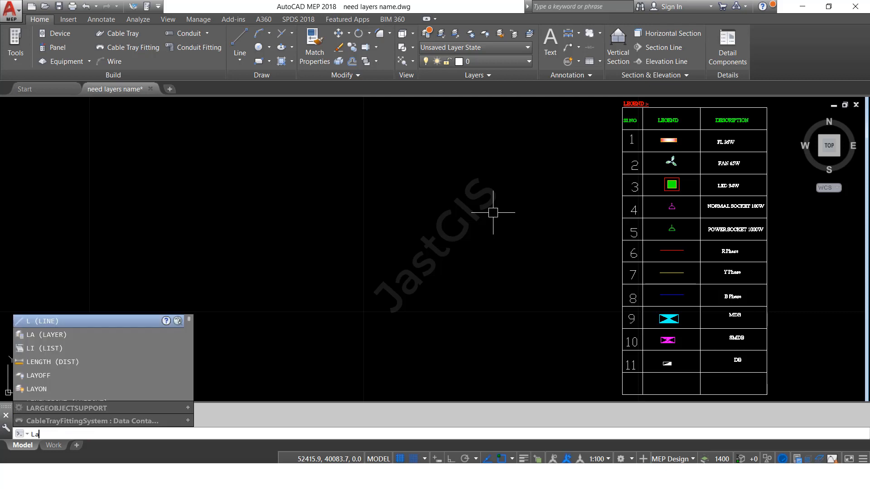
# Review the drawing's existing layers against the legend table's descriptions, and close the layer manager.
pyautogui.write('a')
pyautogui.press('Return')
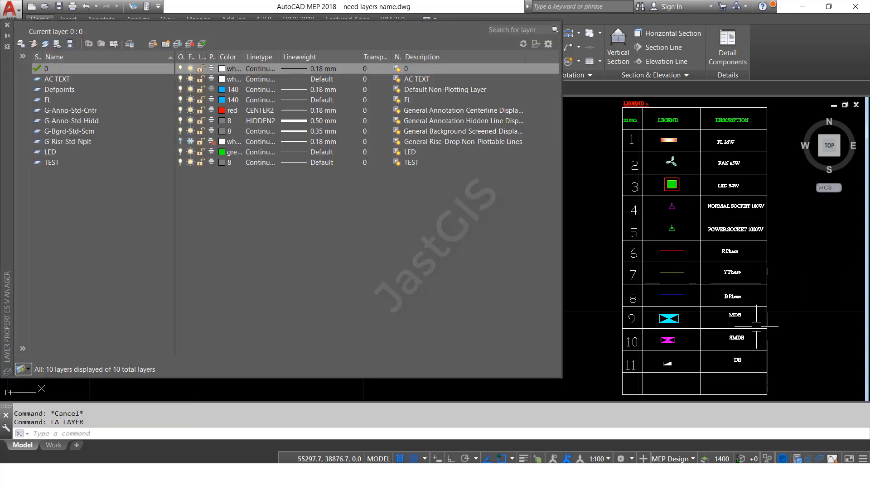
pyautogui.scroll(5, 664, 327)
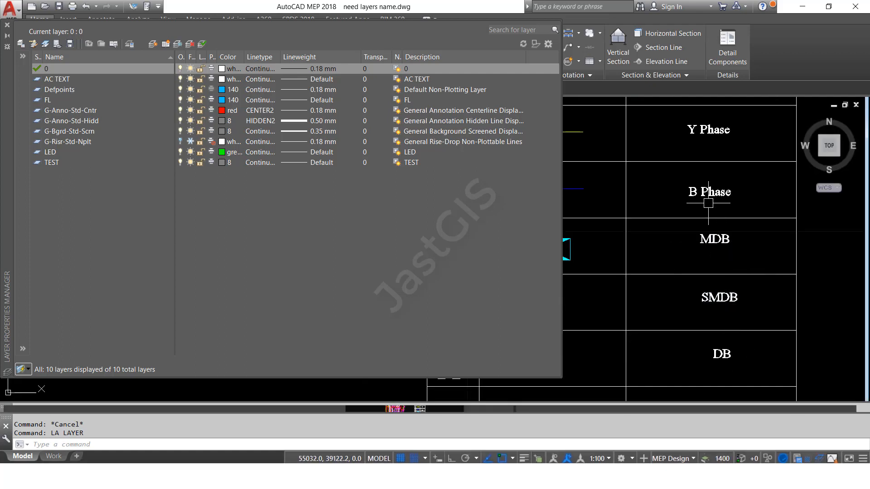
pyautogui.moveTo(709, 169); pyautogui.dragTo(761, 316, button='middle')
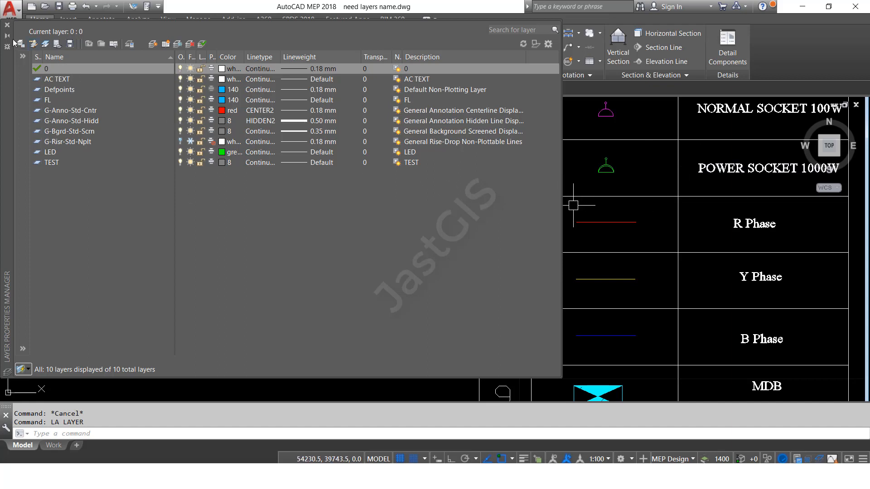
pyautogui.click(7, 26)
pyautogui.scroll(-6, 521, 206)
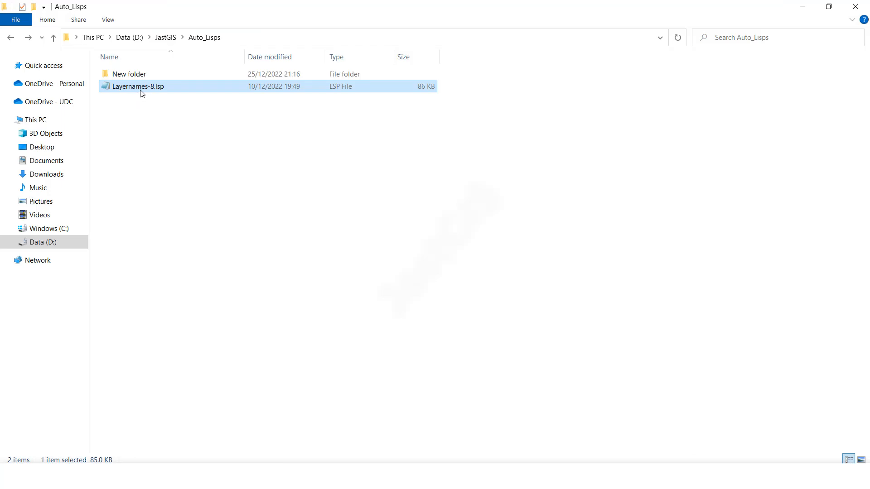
# Load Layernames-8.lsp into the drawing and run STEAL with "Get the layer names.dwg" as the source drawing.
pyautogui.moveTo(156, 89); pyautogui.dragTo(463, 246)
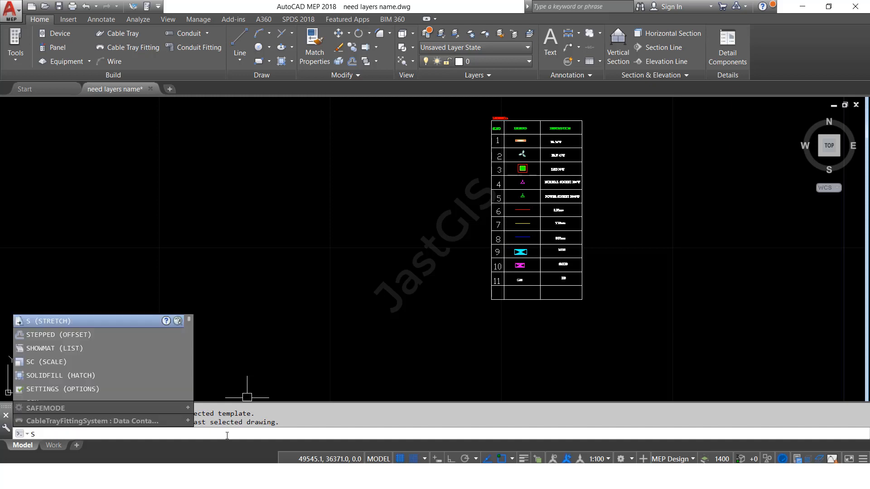
pyautogui.write('a')
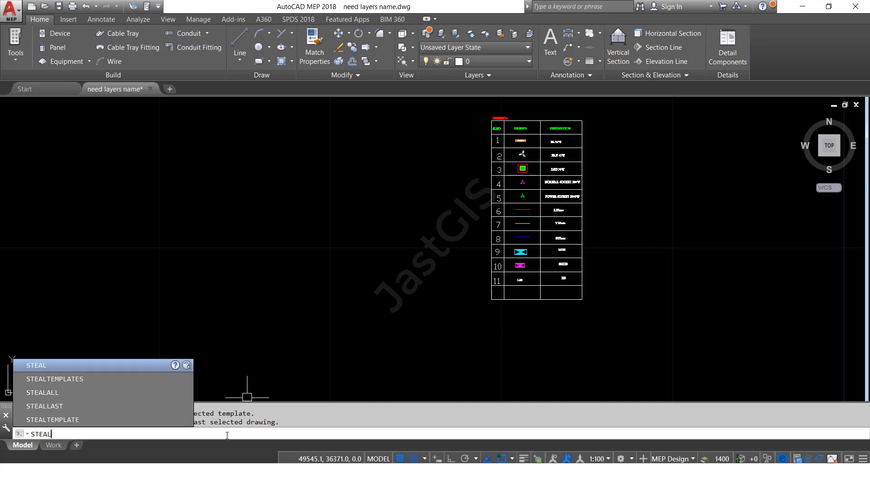
pyautogui.press('Return')
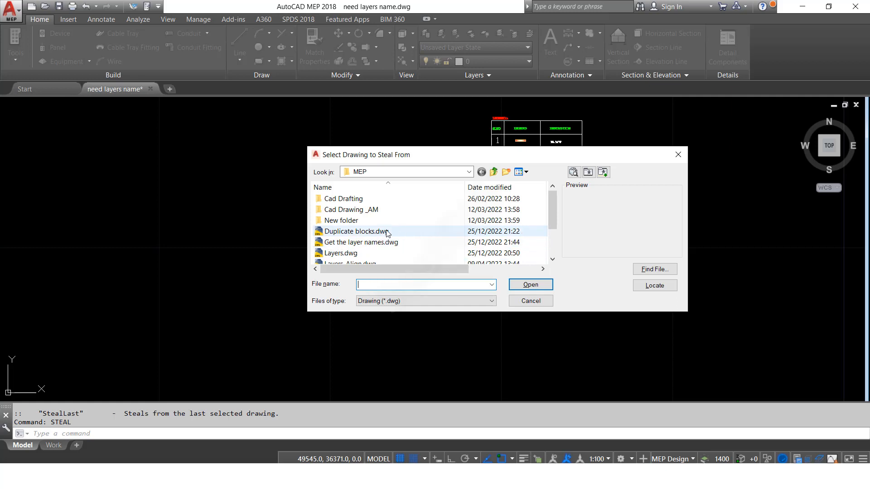
pyautogui.click(390, 244)
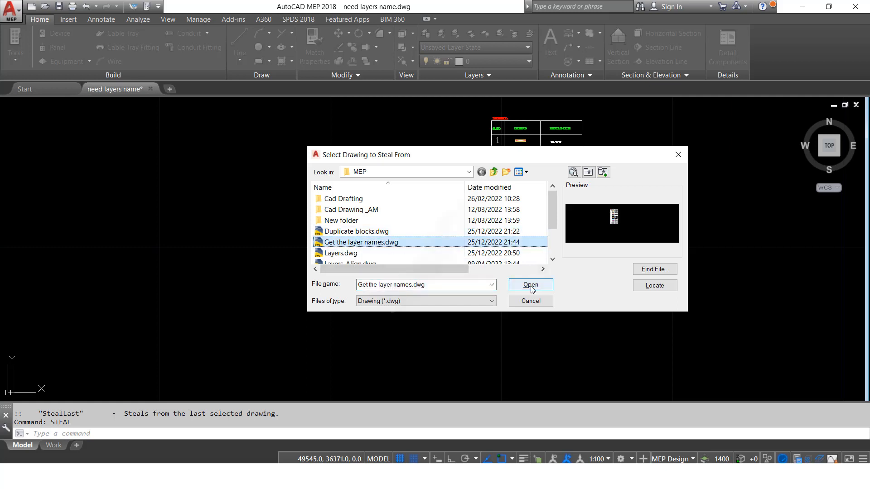
pyautogui.click(531, 286)
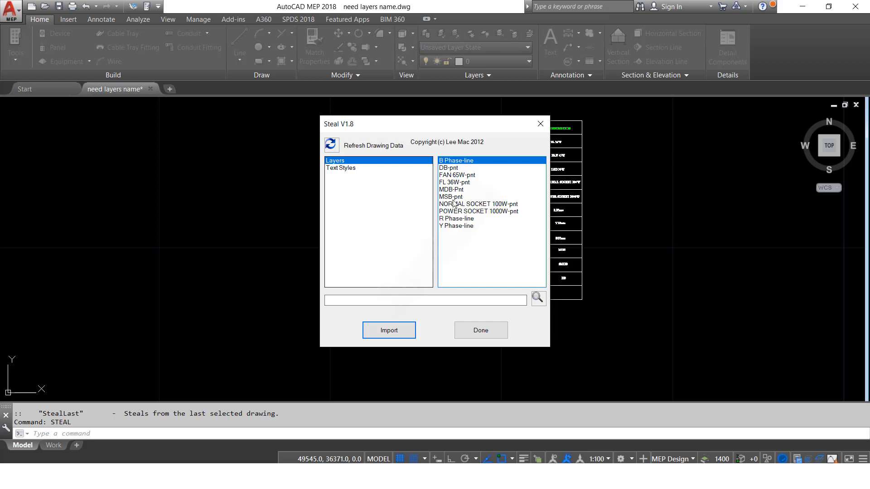
# Import all the source drawing's listed layers, from B Phase-line to Y Phase-line, and finish the Steal dialog.
pyautogui.keyDown('shift'); pyautogui.click(463, 226); pyautogui.keyUp('shift')
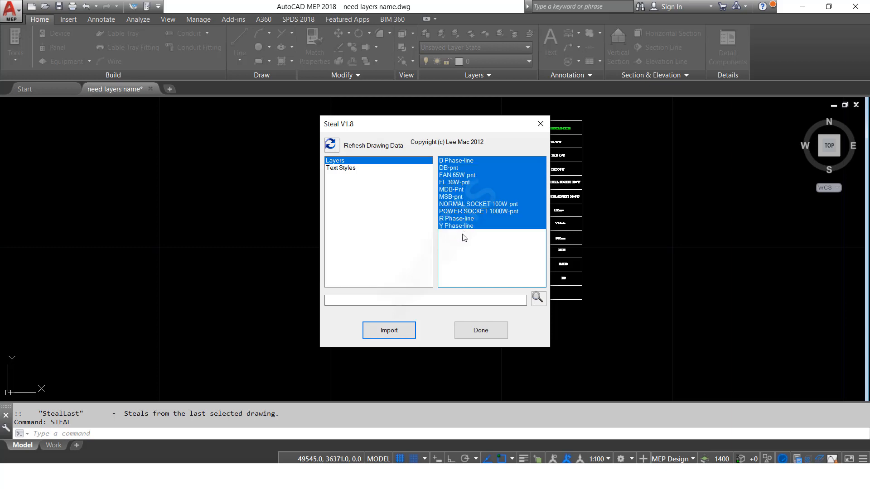
pyautogui.click(388, 331)
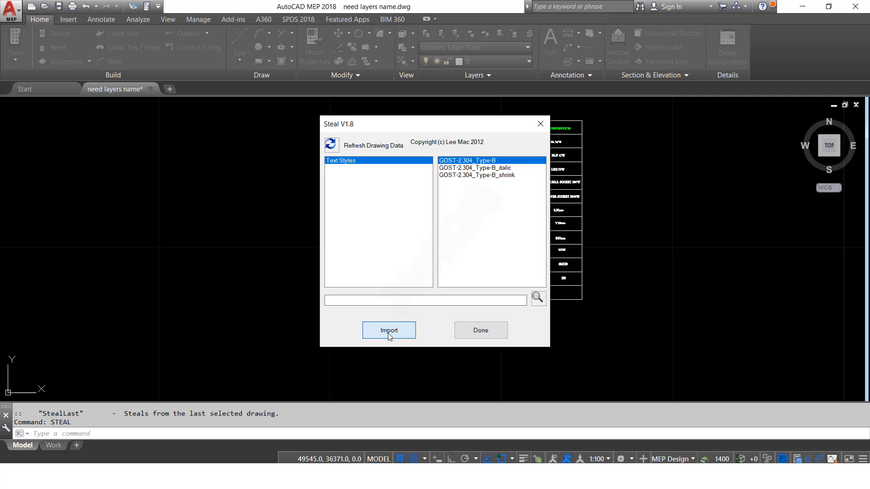
pyautogui.click(481, 334)
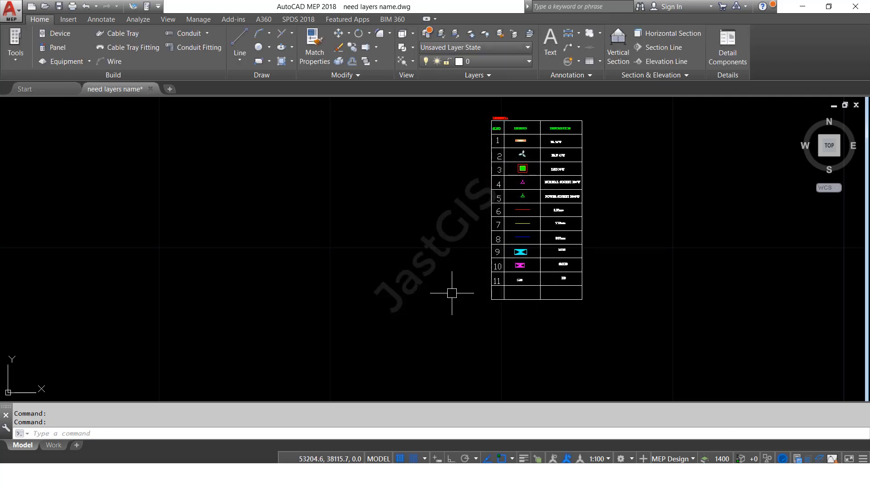
# Examine the imported layers in the layer manager against the legend entries, including the MDB, FL 36W, DB, phase and socket layers.
pyautogui.scroll(2, 562, 228)
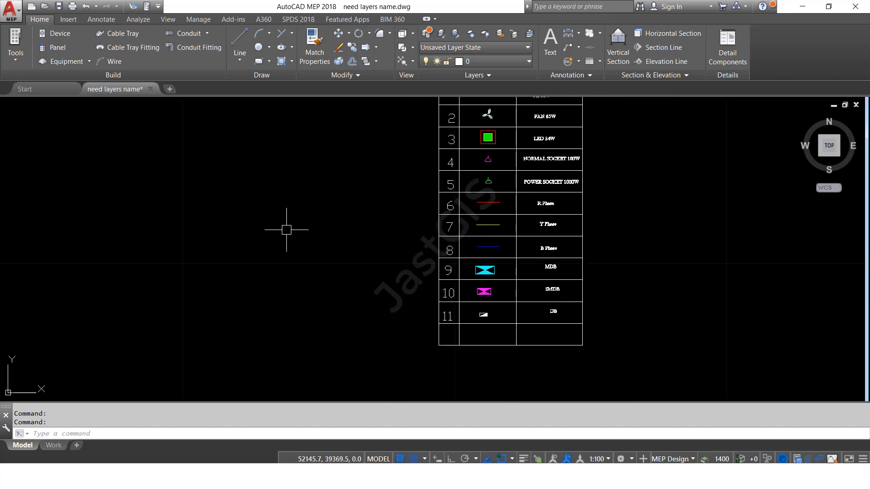
pyautogui.write('LA')
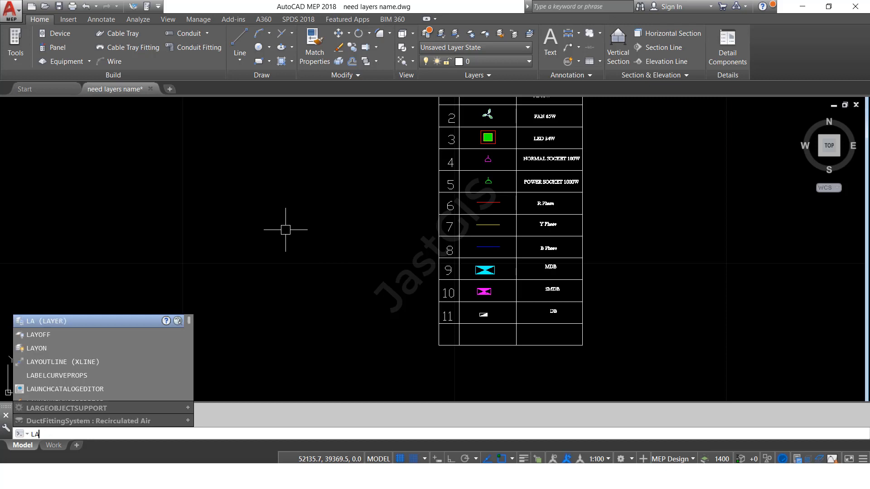
pyautogui.press('Return')
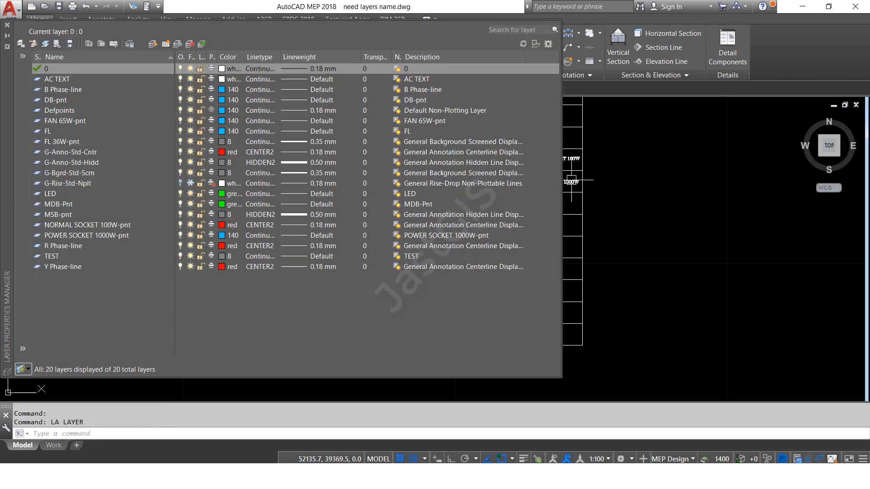
pyautogui.moveTo(649, 223); pyautogui.dragTo(821, 230, button='middle')
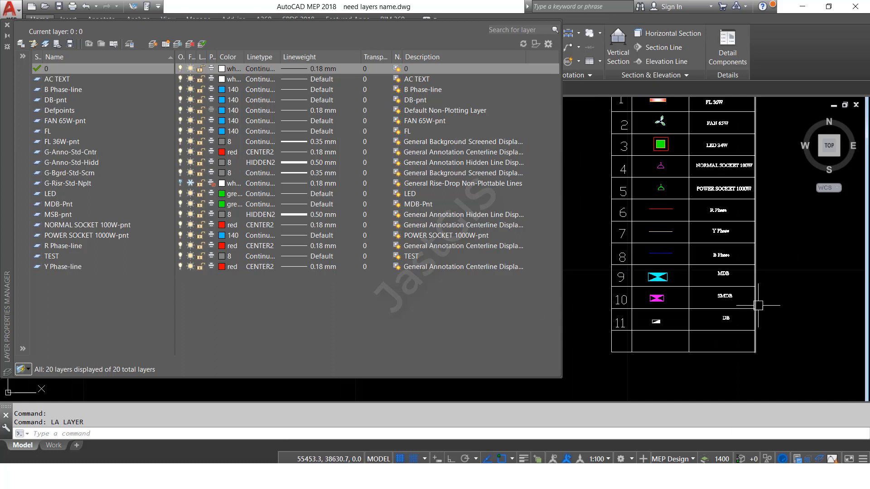
pyautogui.scroll(2, 725, 322)
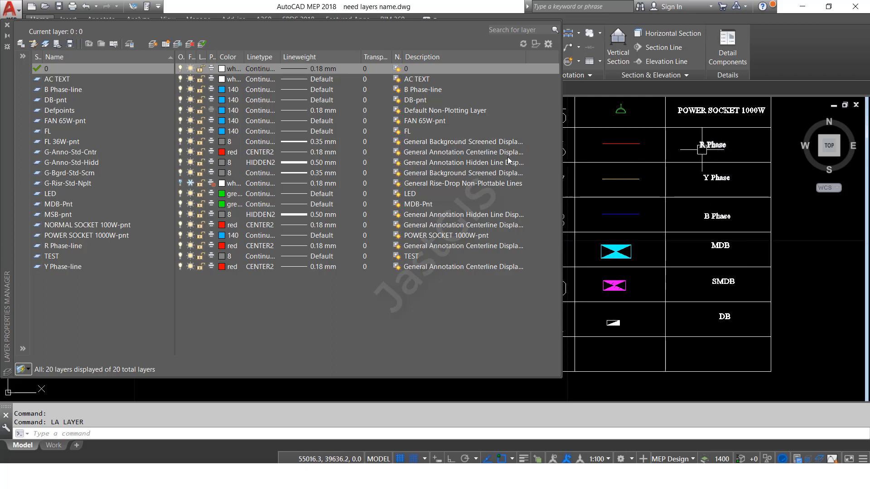
pyautogui.click(55, 216)
pyautogui.click(66, 205)
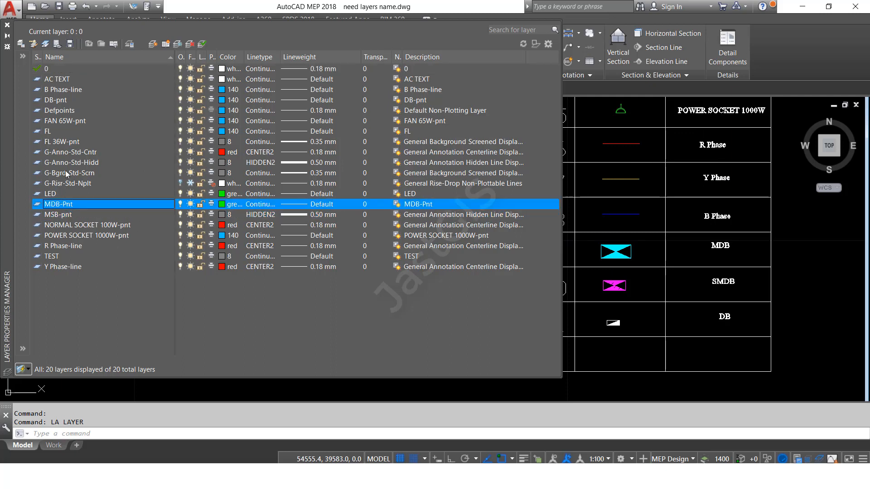
pyautogui.click(59, 144)
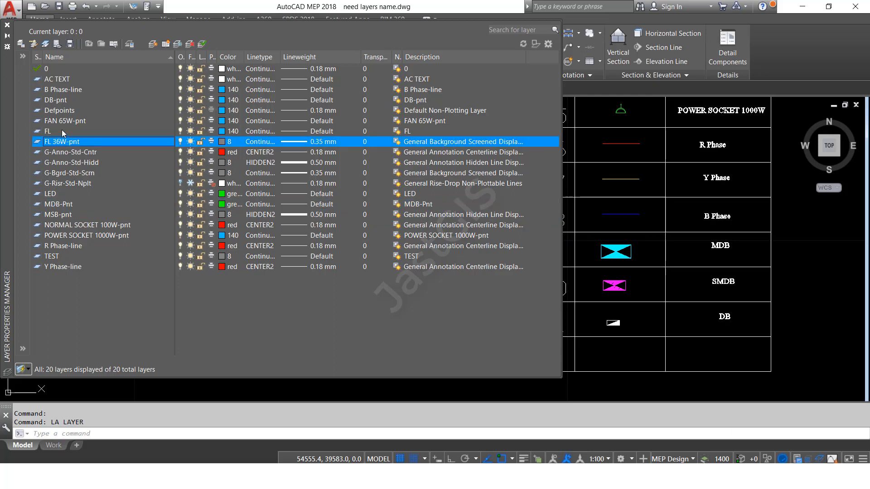
pyautogui.moveTo(696, 162); pyautogui.dragTo(705, 279, button='middle')
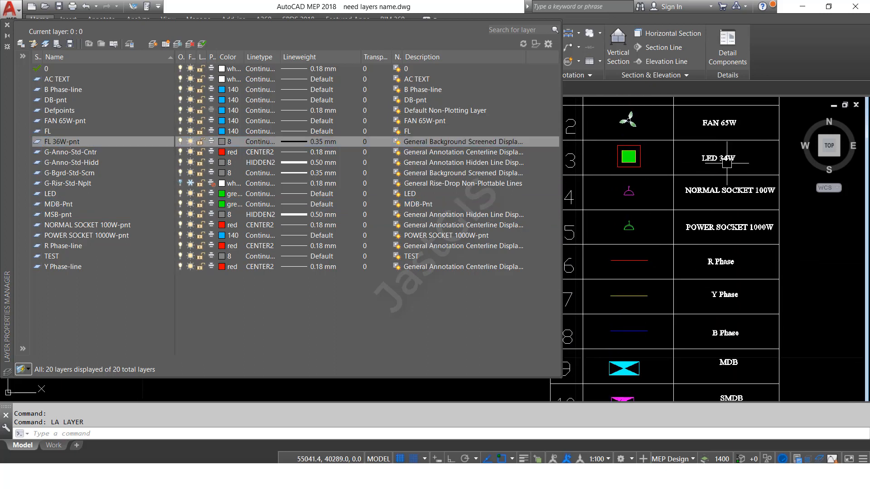
pyautogui.moveTo(727, 128); pyautogui.dragTo(727, 162, button='middle')
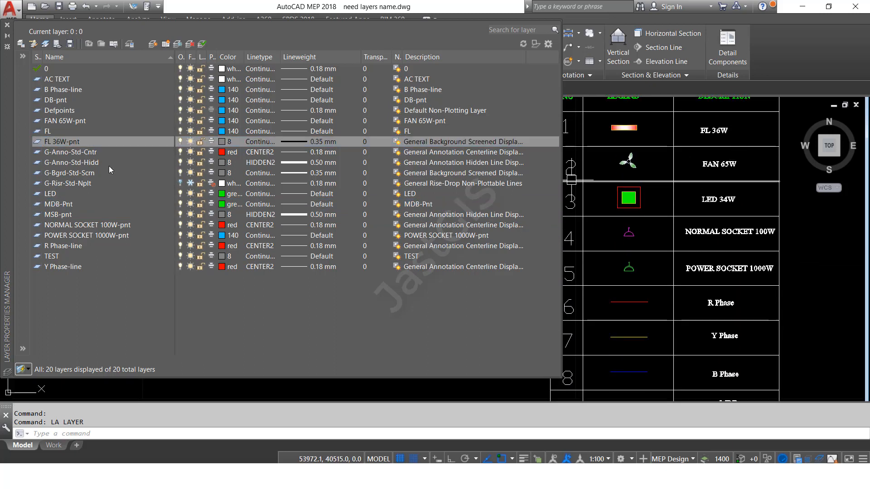
pyautogui.click(59, 101)
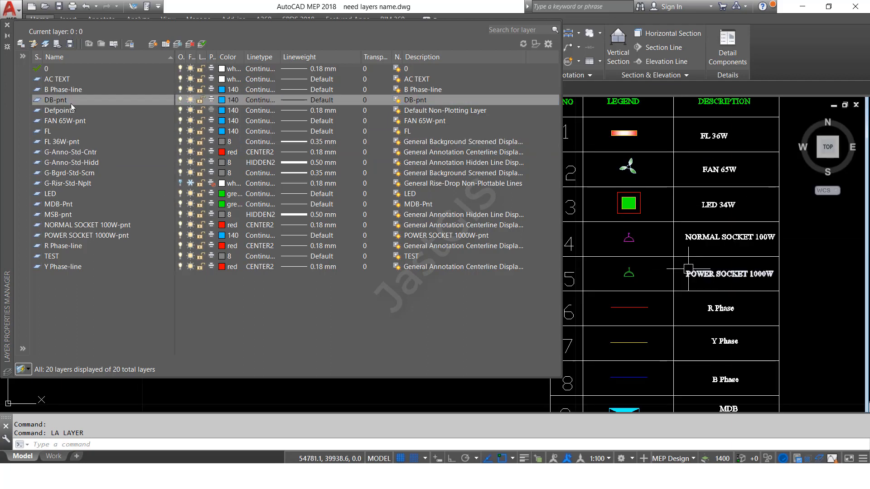
pyautogui.click(65, 90)
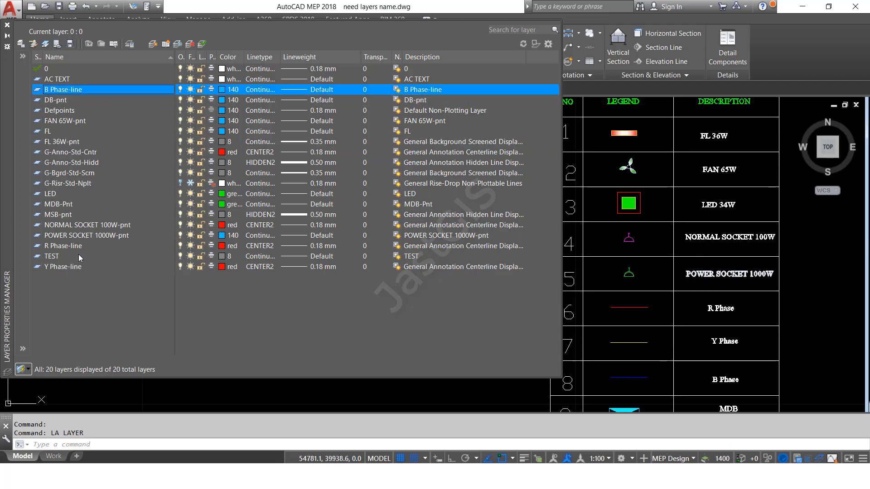
pyautogui.click(115, 246)
pyautogui.click(131, 236)
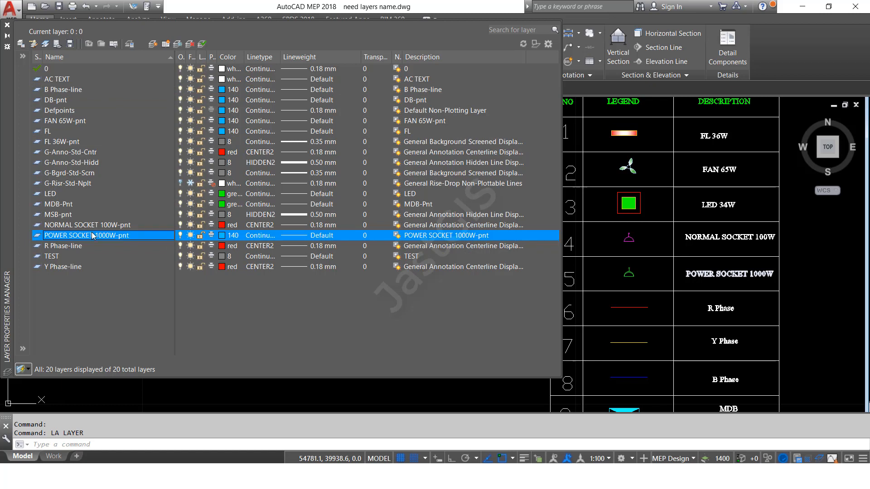
pyautogui.click(108, 225)
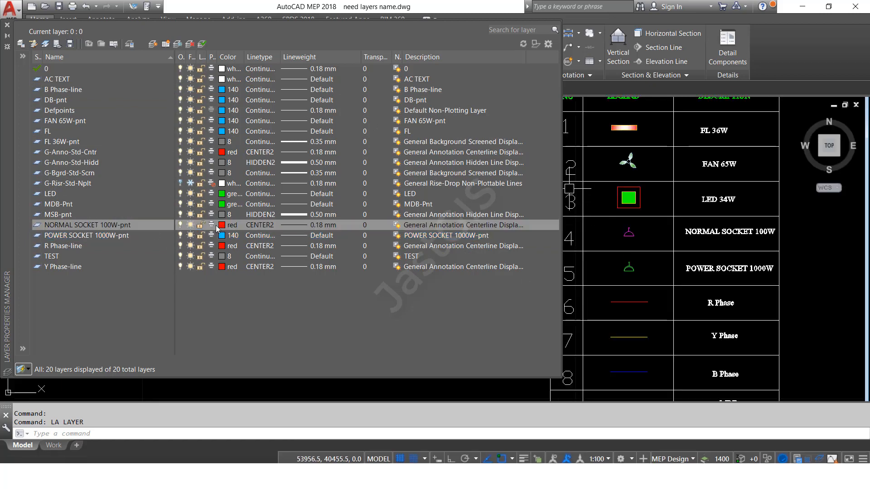
pyautogui.click(7, 26)
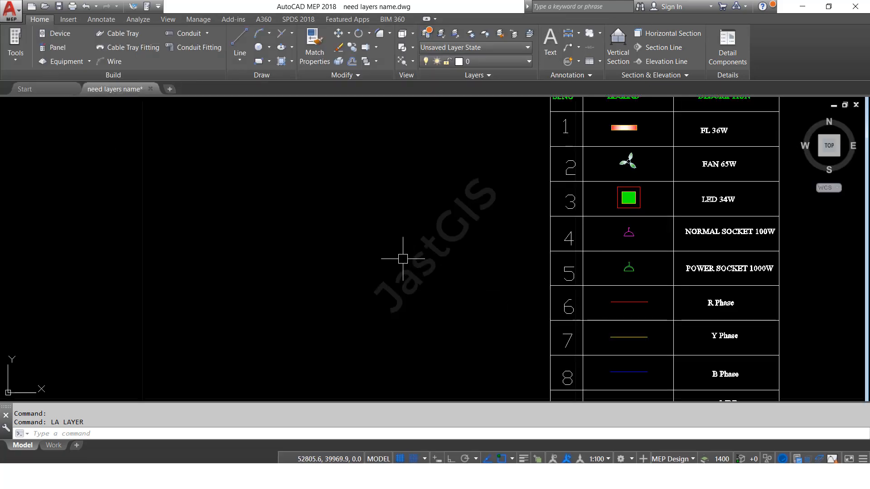
# Make MSB-pnt the current layer and draw a rectangle in the empty area beside the legend table.
pyautogui.moveTo(454, 291); pyautogui.dragTo(417, 213, button='middle')
pyautogui.scroll(-2, 583, 247)
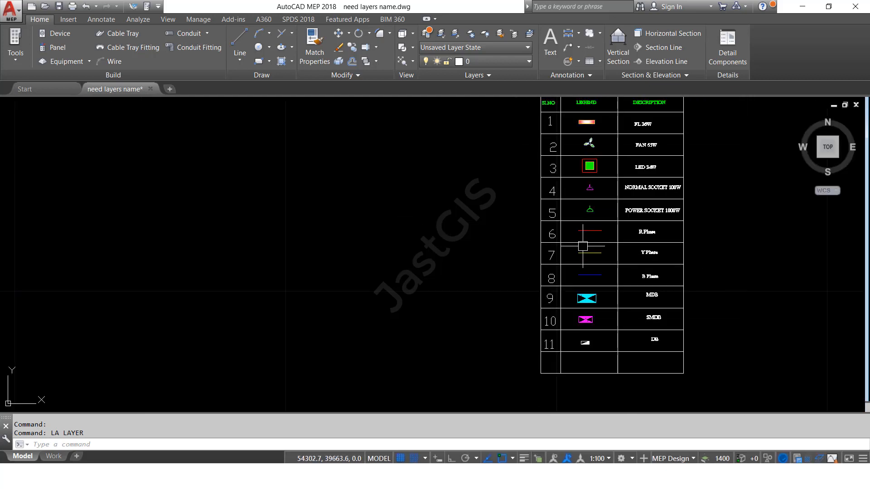
pyautogui.moveTo(582, 247); pyautogui.dragTo(583, 241, button='middle')
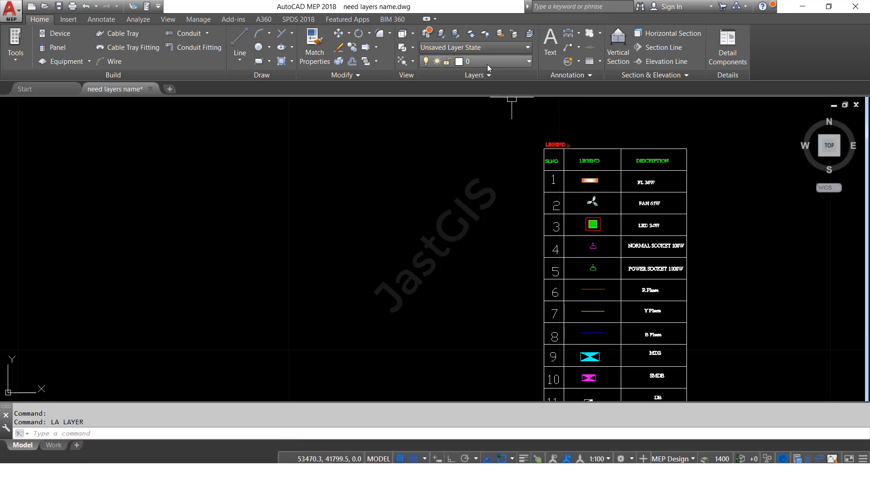
pyautogui.click(487, 63)
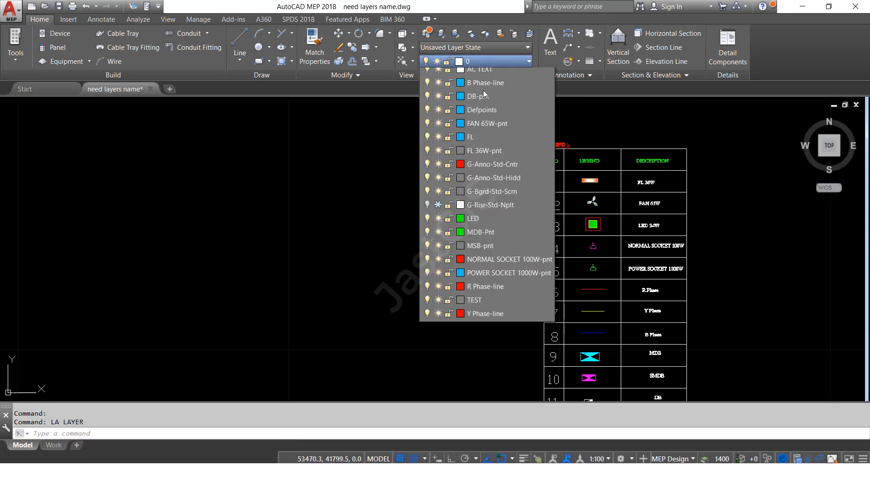
pyautogui.click(485, 266)
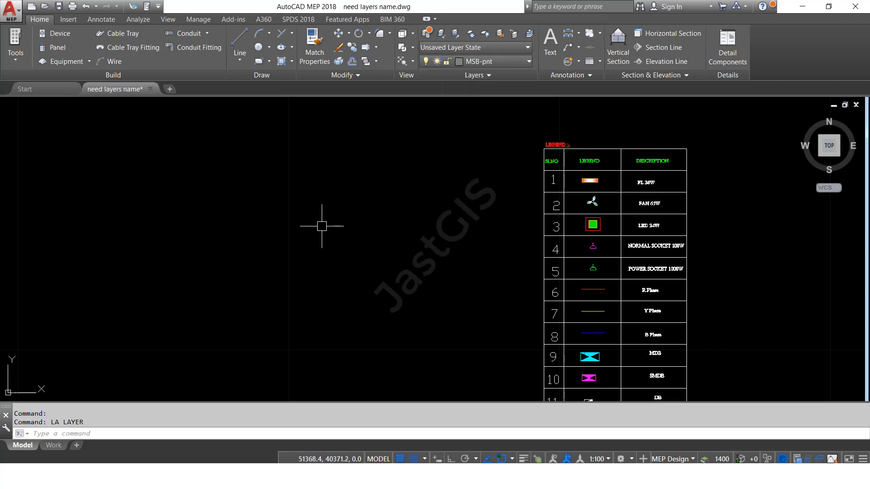
pyautogui.write('rec')
pyautogui.press('Return')
pyautogui.click(279, 209)
pyautogui.press('Escape')
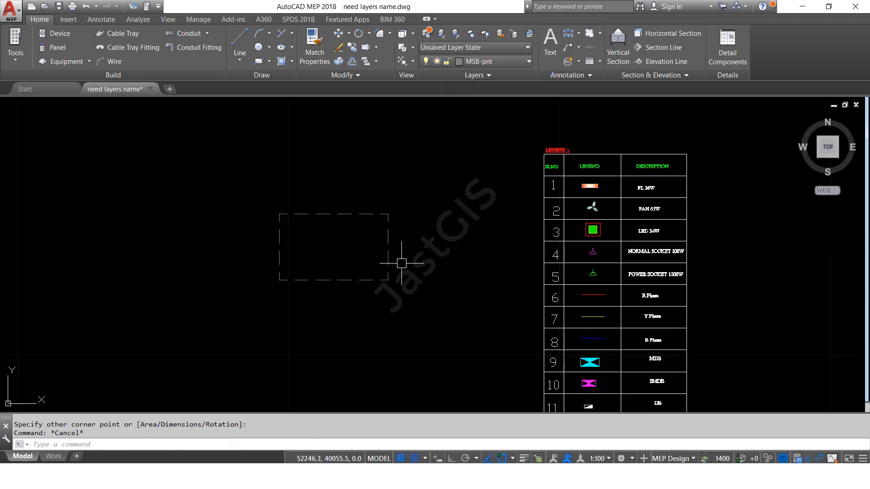
# Select the dashed rectangle to check which layer it is on, and clear the selection.
pyautogui.moveTo(428, 286); pyautogui.dragTo(429, 210, button='middle')
pyautogui.press('Escape')
pyautogui.click(415, 159)
pyautogui.click(360, 175)
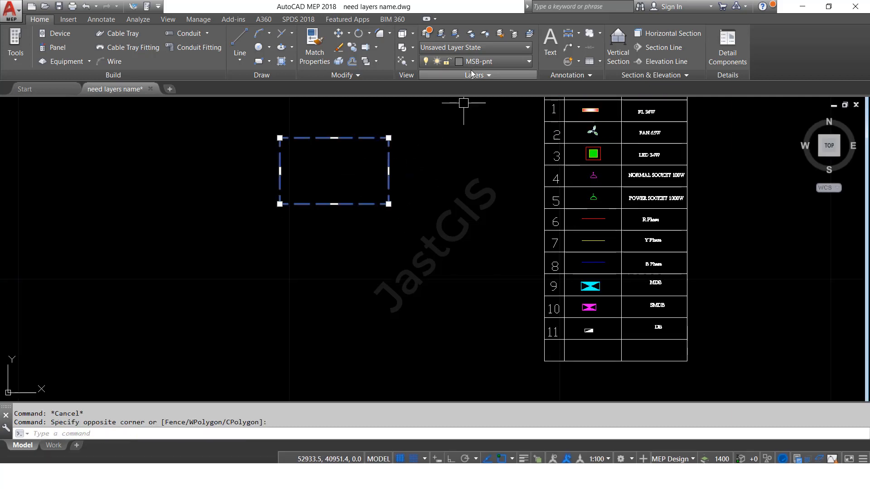
pyautogui.press('Escape')
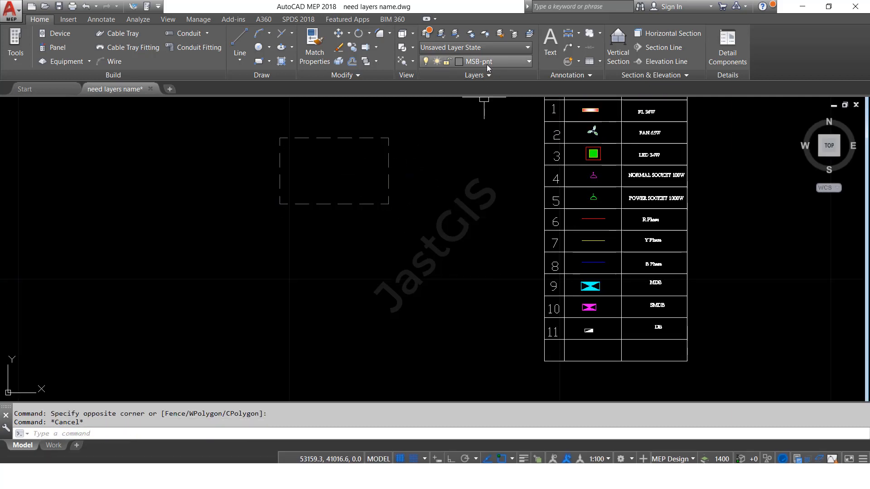
# Make POWER SOCKET 1000W-pnt the current layer and draw a circle just below the rectangle.
pyautogui.click(488, 64)
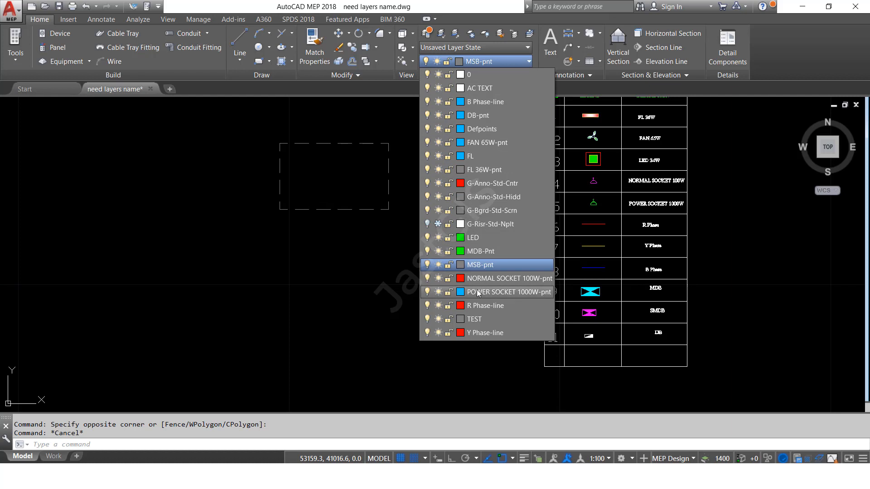
pyautogui.click(478, 292)
pyautogui.write('c')
pyautogui.press('Return')
pyautogui.click(299, 297)
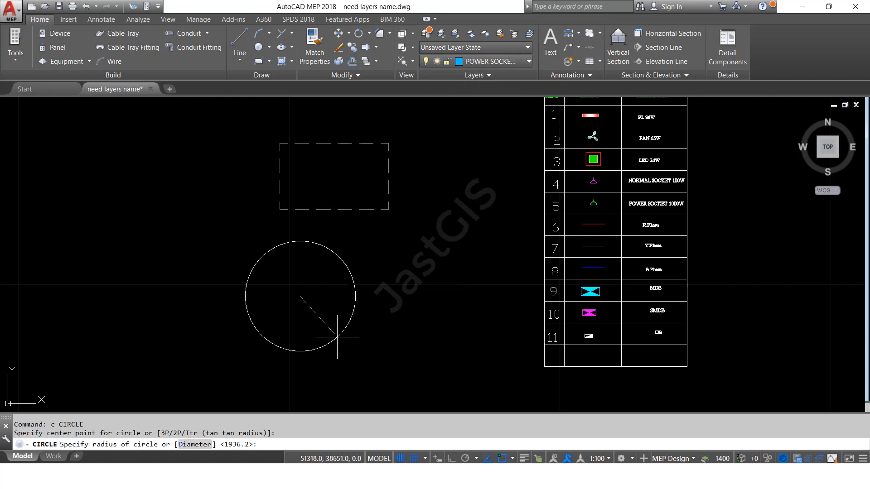
pyautogui.click(379, 320)
pyautogui.press('Escape')
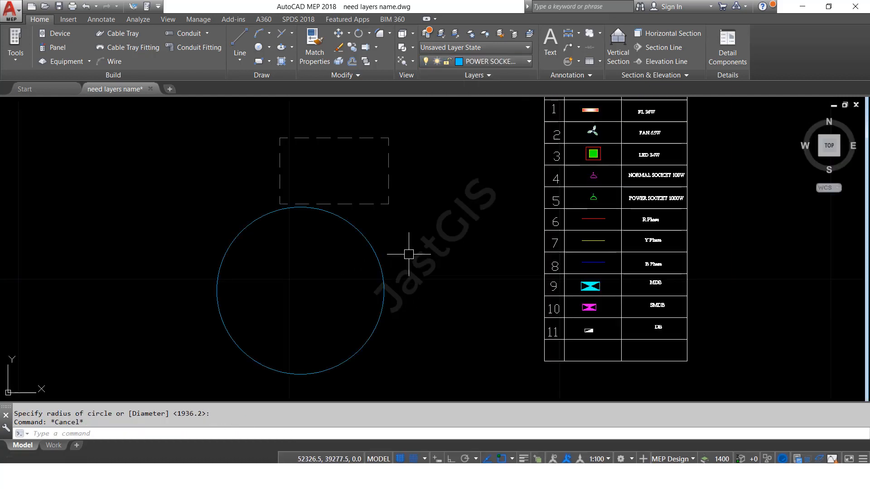